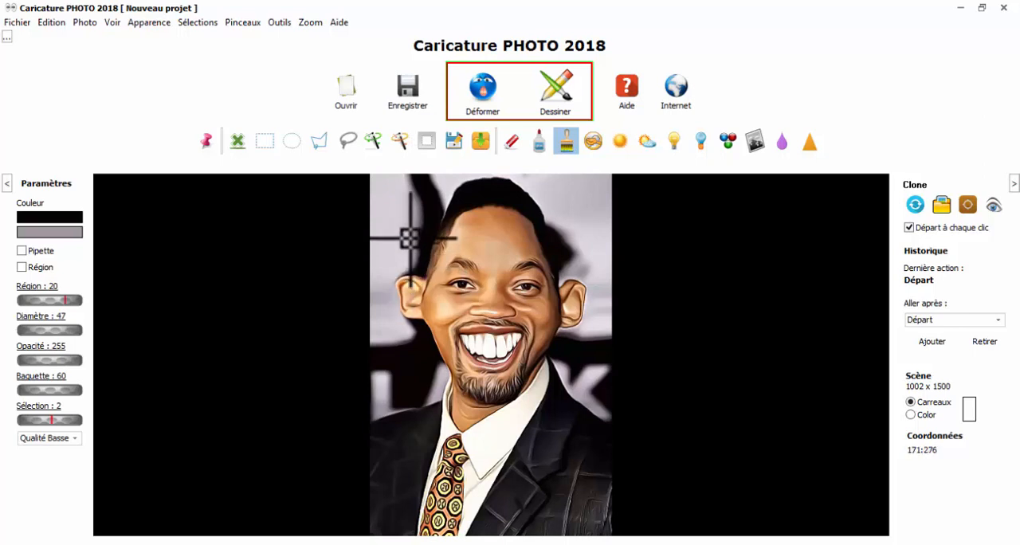
Paint a black vertical stroke on the background beside the man's head and undo the recent paint strokes
mouse_move(409, 266)
mouse_down()
mouse_move(408, 167)
mouse_move(408, 226)
mouse_up()
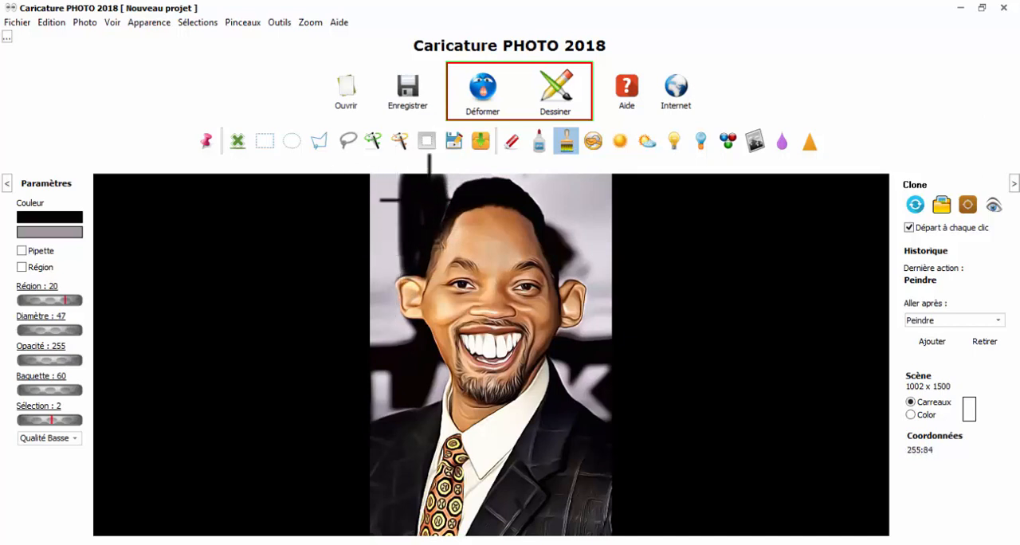
click(51, 22)
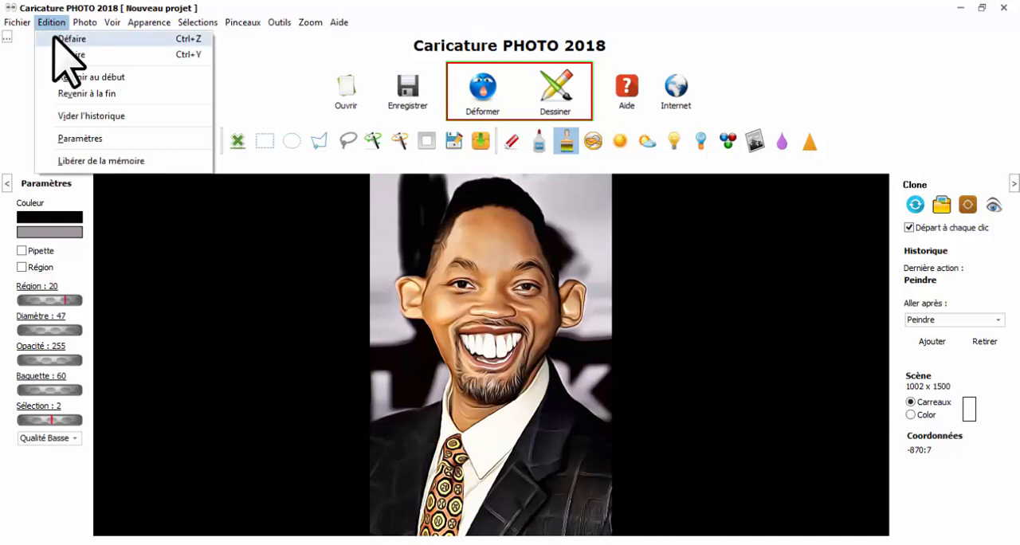
click(54, 37)
click(50, 24)
click(55, 37)
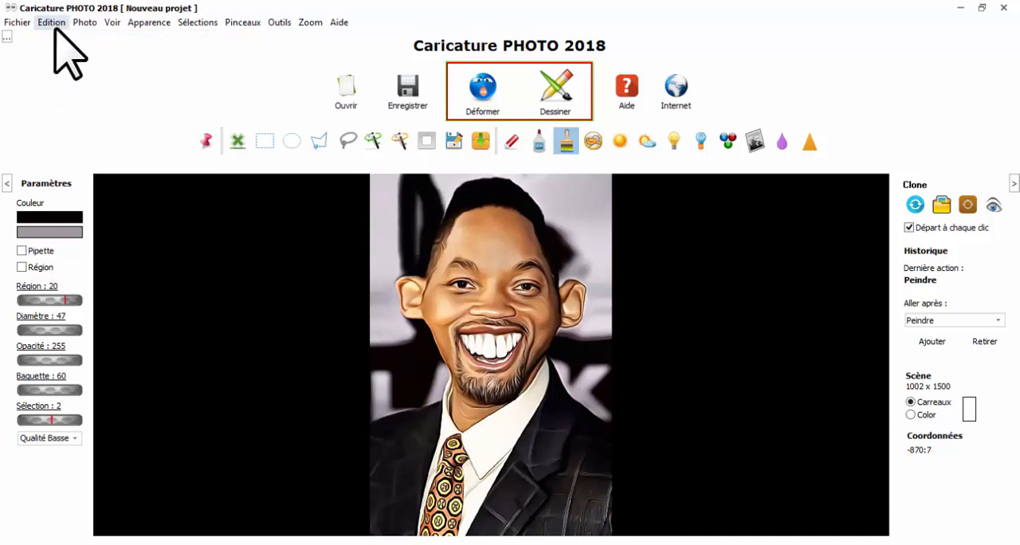
click(53, 25)
click(57, 39)
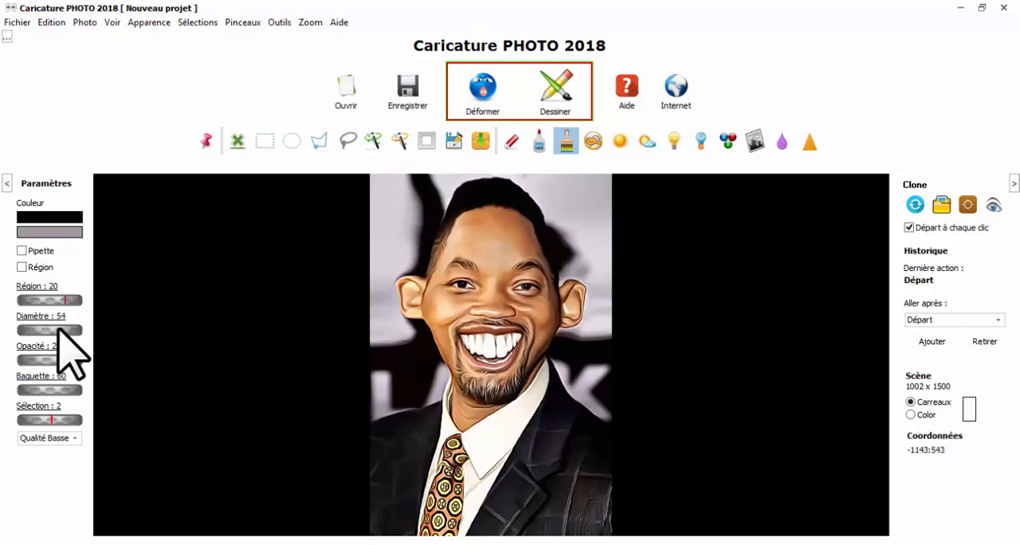
Set the brush diameter to 64 and paint black over the background in the photo's upper-left corner
drag(58, 329, 60, 330)
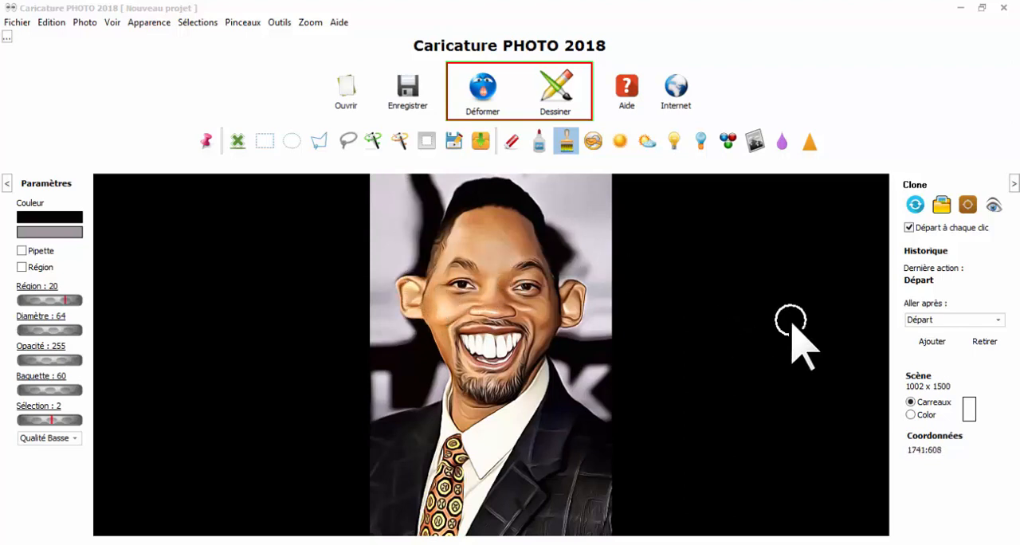
click(746, 320)
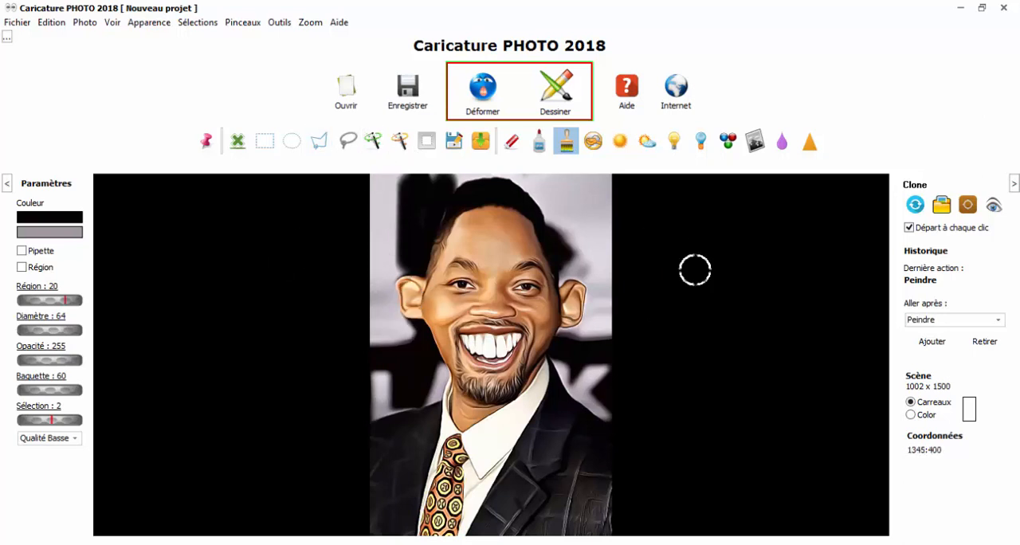
shift+click(378, 180)
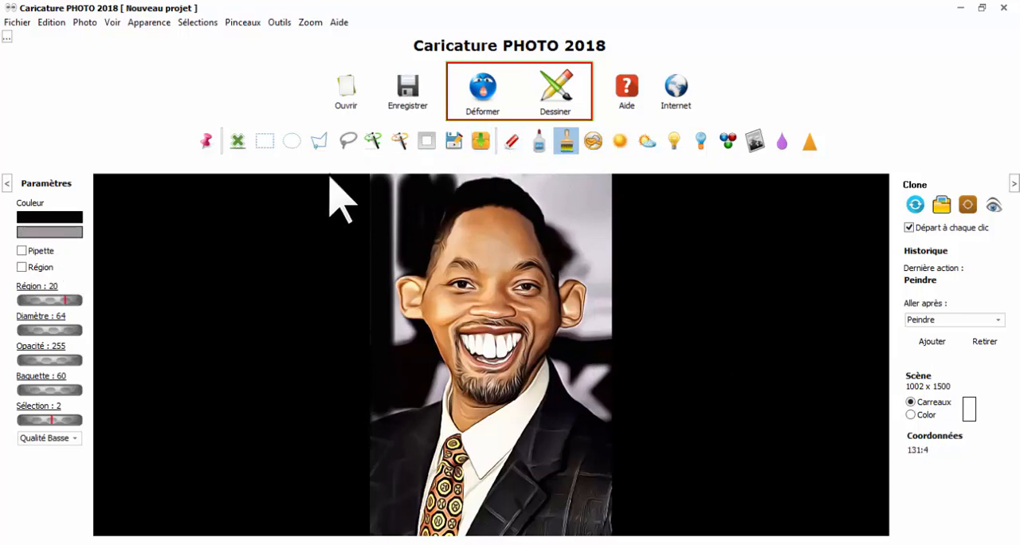
Change the paint colour to bright red and paint a diagonal stroke from the lapel across the face to the upper-right background
click(60, 217)
click(445, 171)
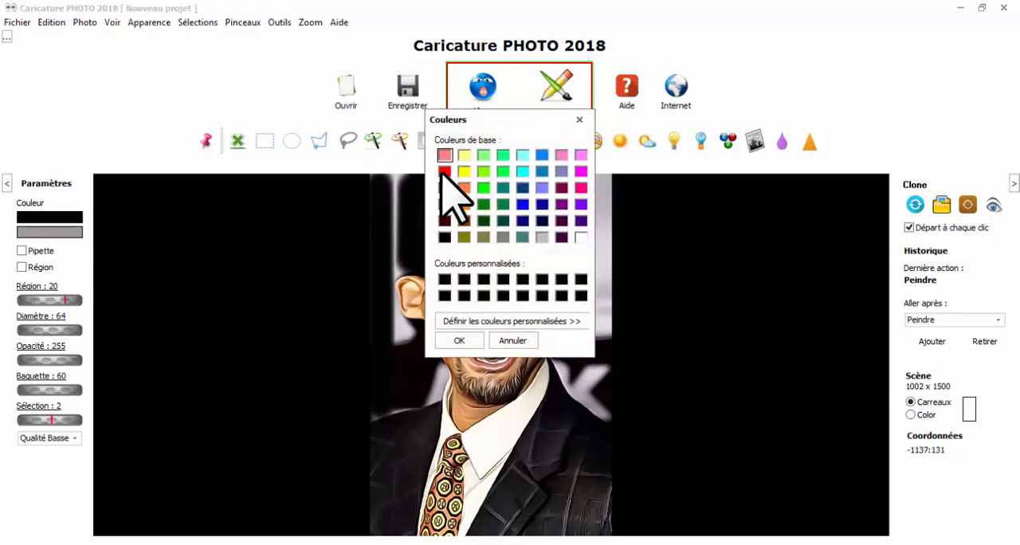
click(460, 340)
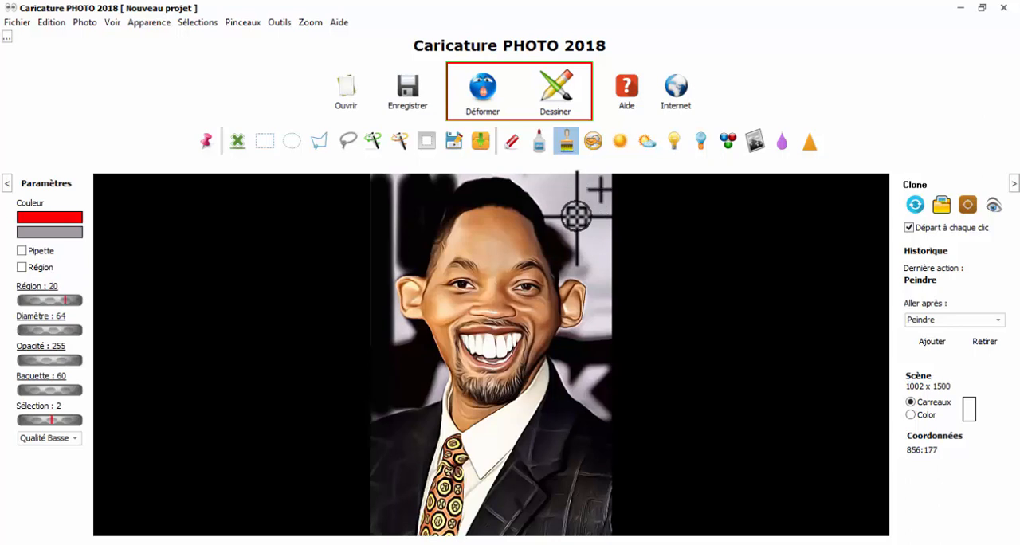
drag(421, 446, 576, 216)
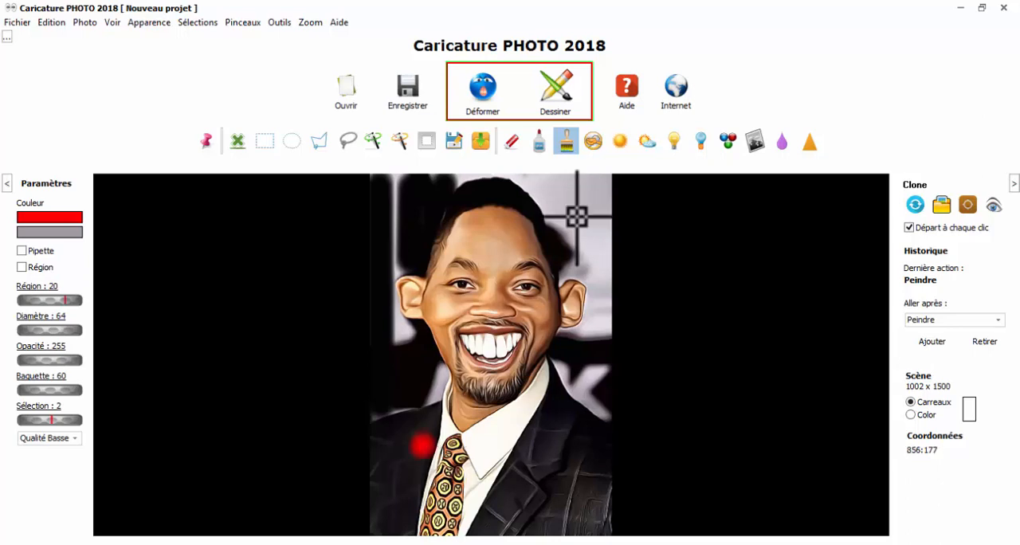
Erase a diagonal strip from the jacket to the forehead and paint a red stroke from the tie up past the photo's right edge
click(512, 141)
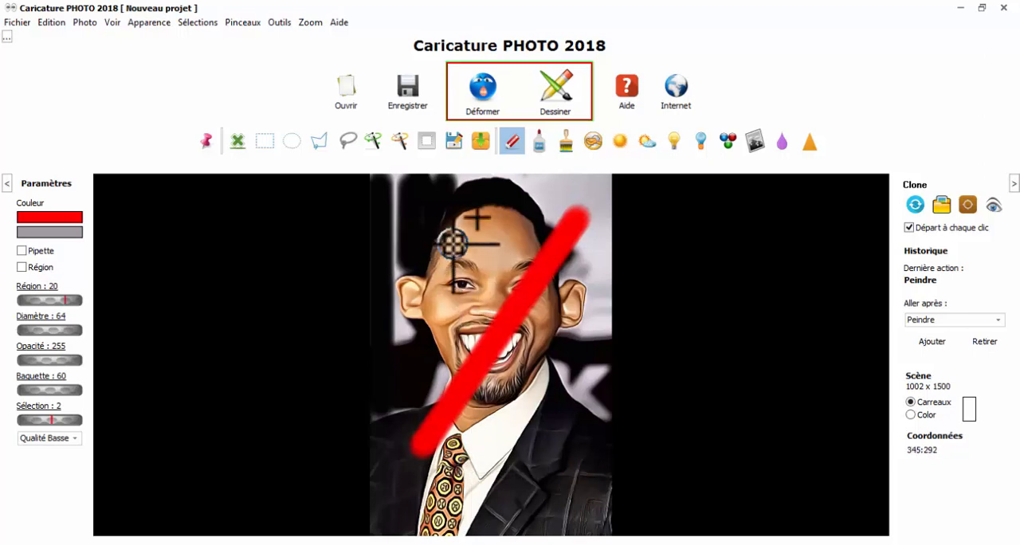
drag(577, 484, 454, 247)
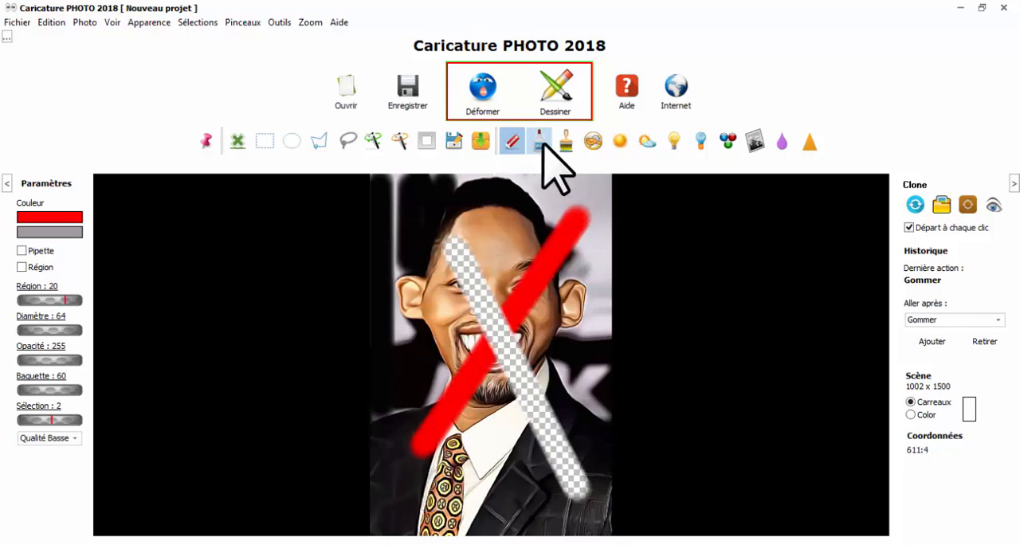
click(566, 142)
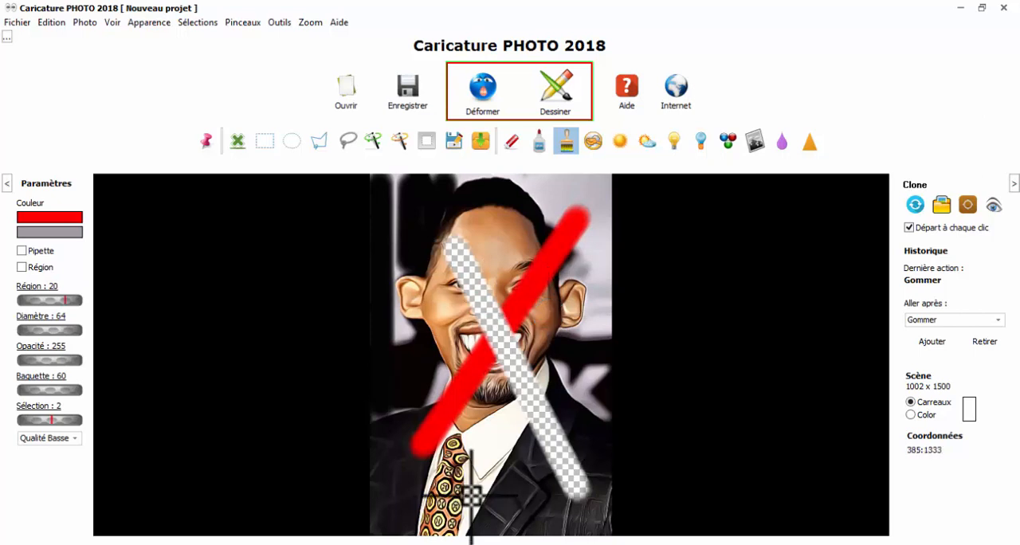
mouse_move(466, 487)
mouse_down()
mouse_move(553, 230)
mouse_move(809, 225)
mouse_move(991, 284)
mouse_up()
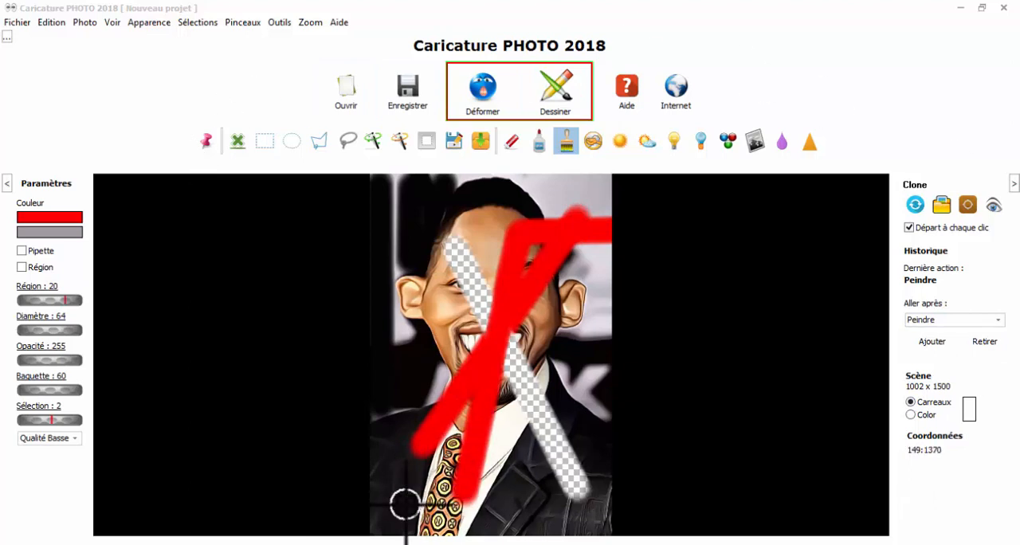
Reload the original photo to discard all painting and erasing
click(53, 23)
mouse_move(18, 22)
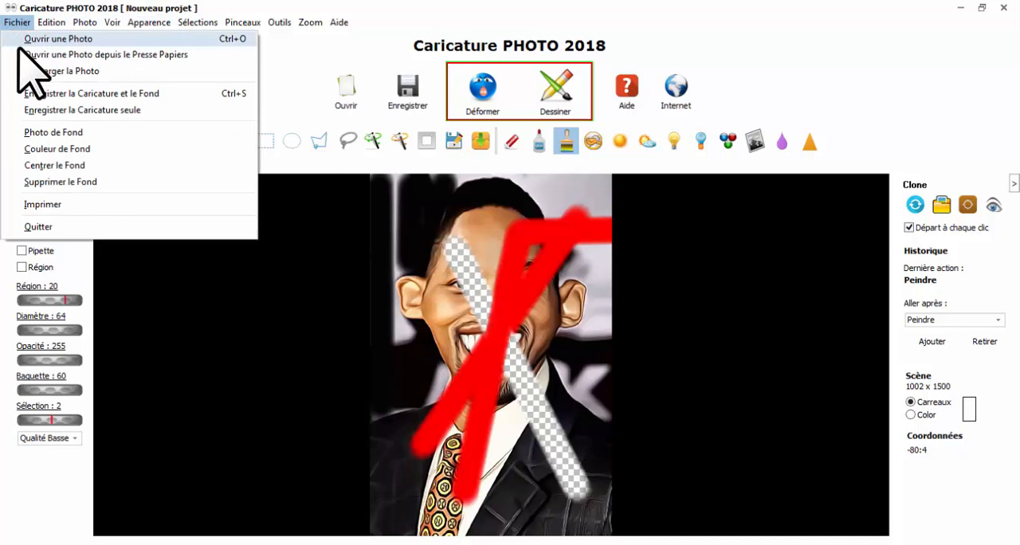
click(58, 71)
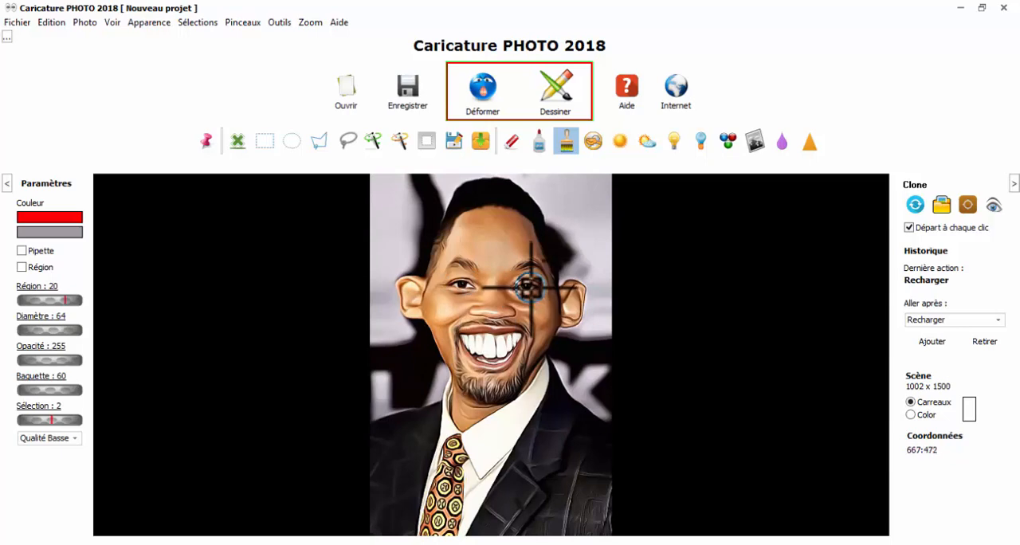
Paint a red patch over the middle of the upper lip and a red band across both eyes
scroll(530, 287, up, 6)
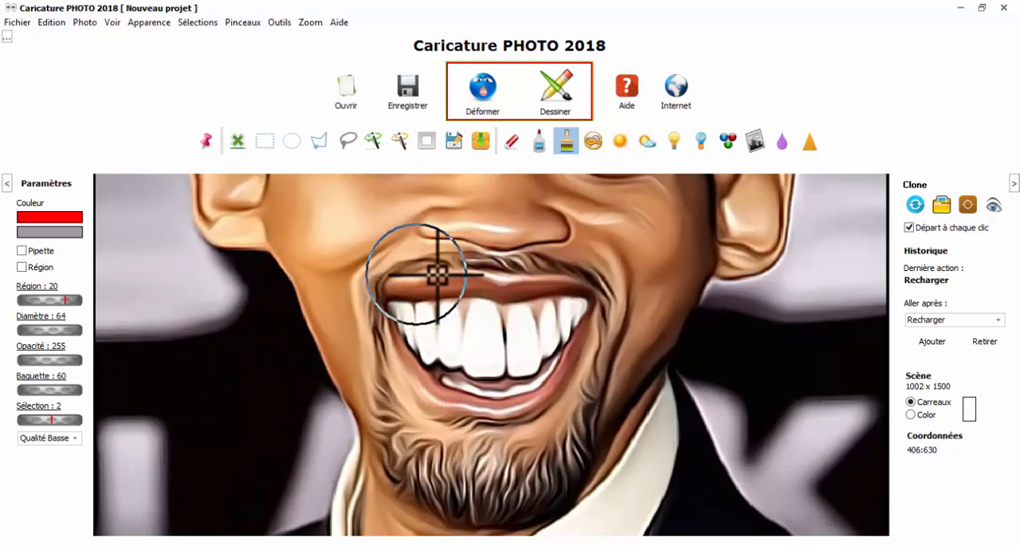
mouse_move(460, 282)
mouse_down()
mouse_move(494, 275)
mouse_move(531, 286)
mouse_up()
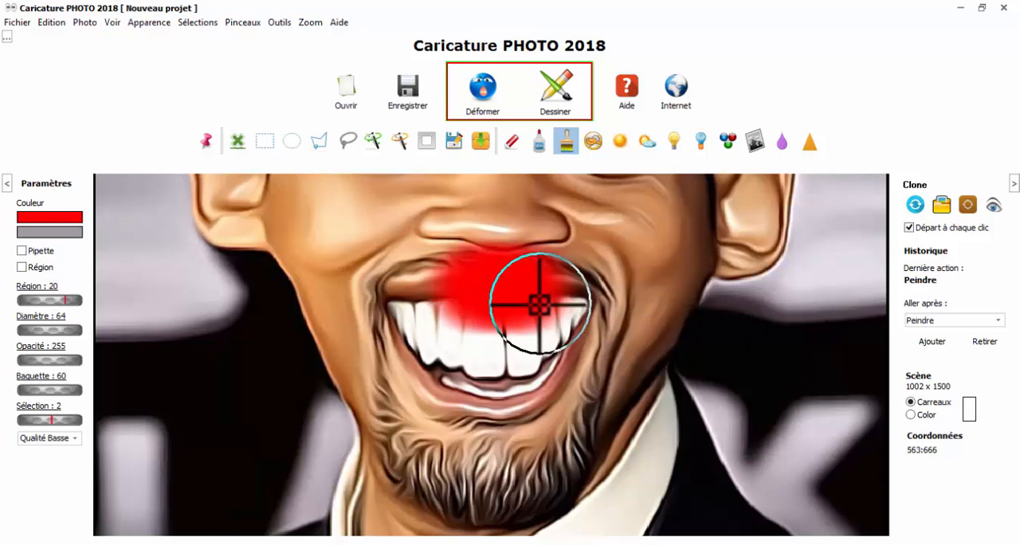
scroll(531, 286, down, 5)
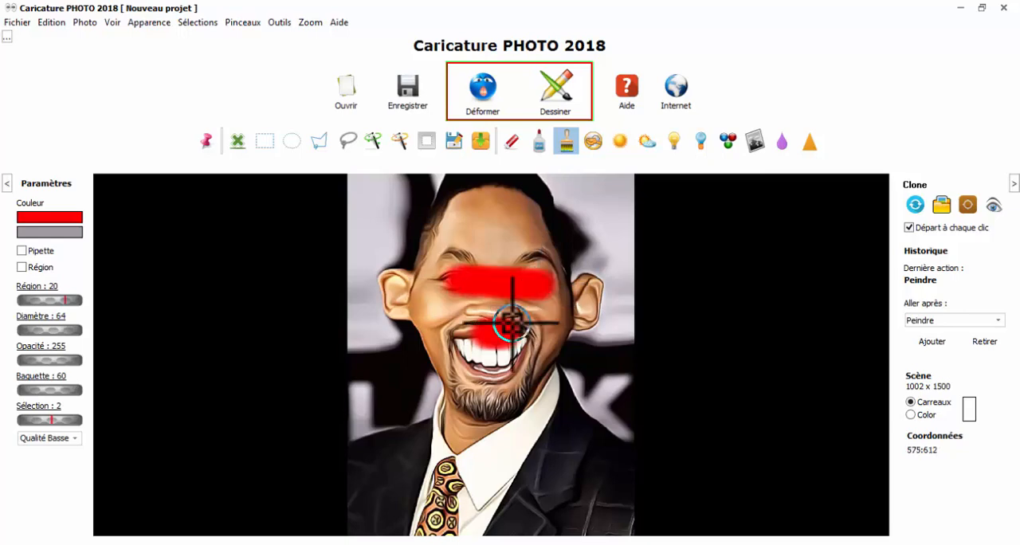
Inspect the red strokes on the eyes and mouth both close up and with the whole photo in view
scroll(511, 323, up, 5)
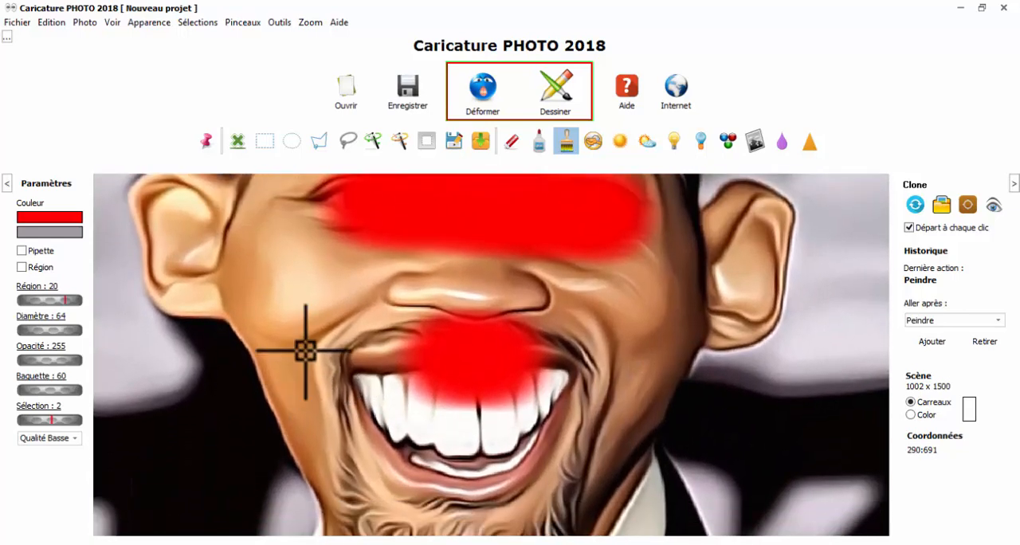
scroll(305, 351, down, 3)
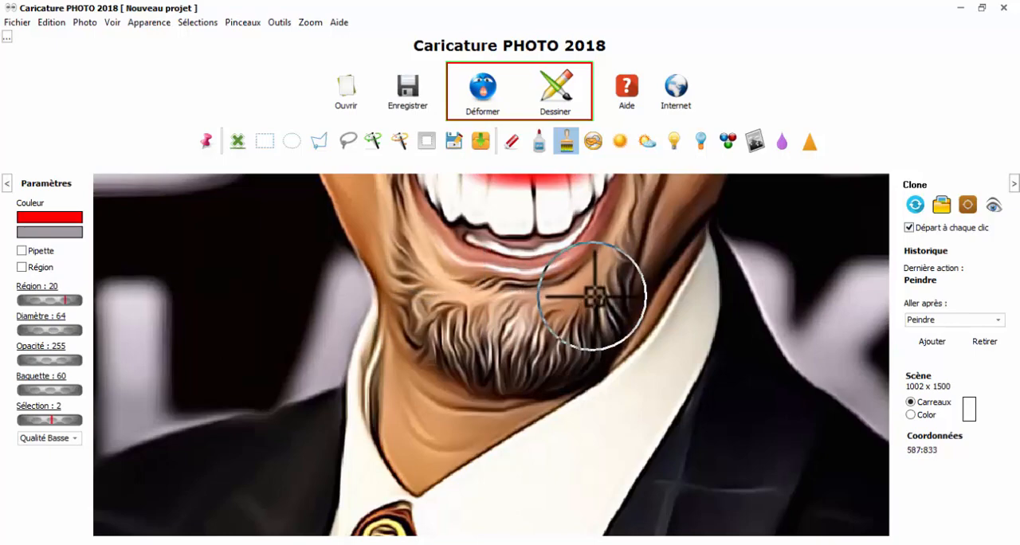
scroll(593, 296, down, 5)
scroll(592, 302, up, 5)
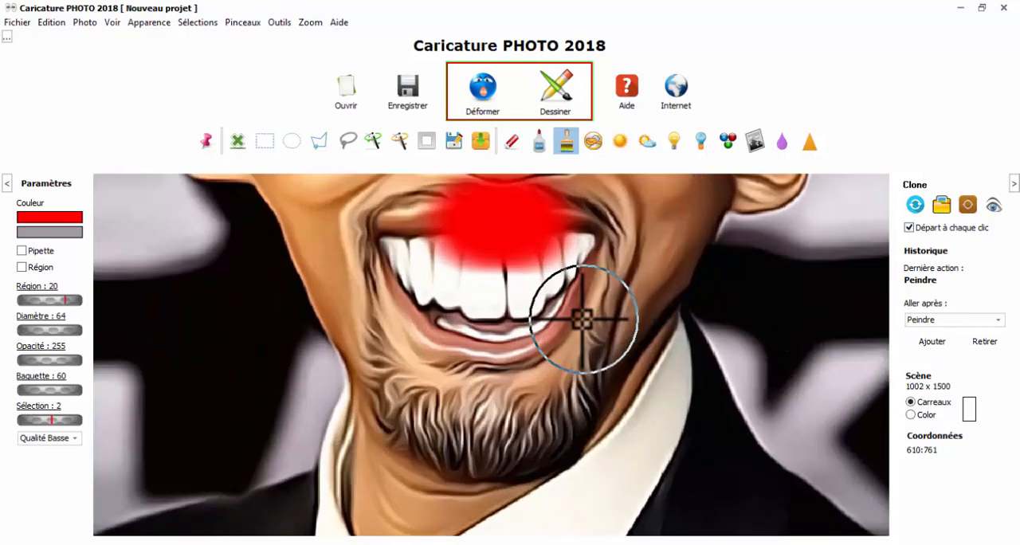
scroll(582, 319, down, 5)
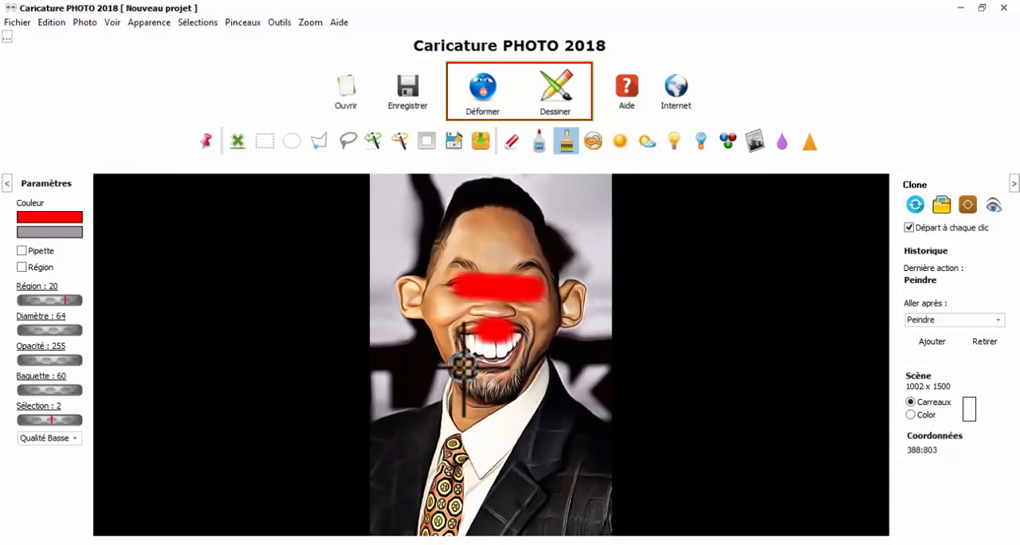
scroll(518, 338, up, 2)
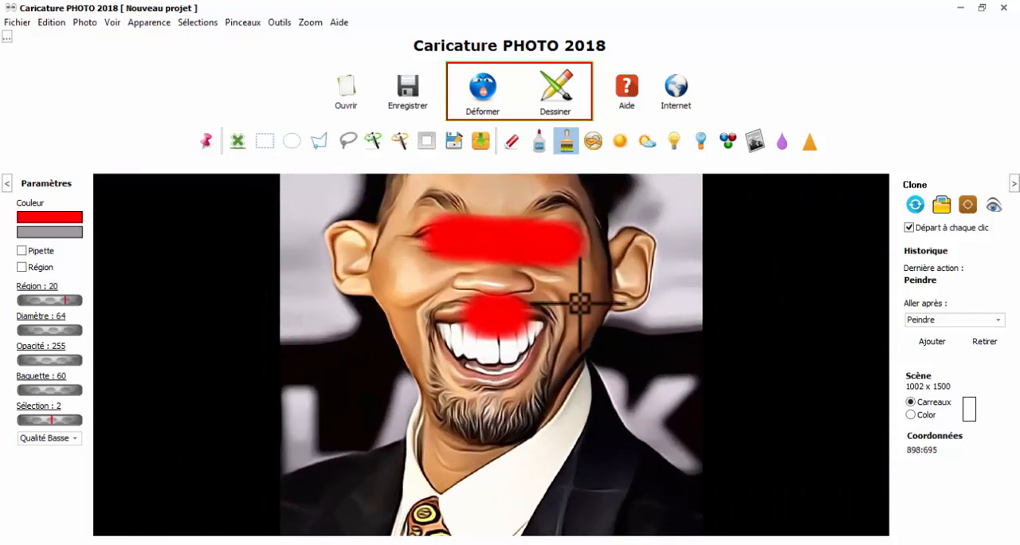
scroll(633, 278, down, 4)
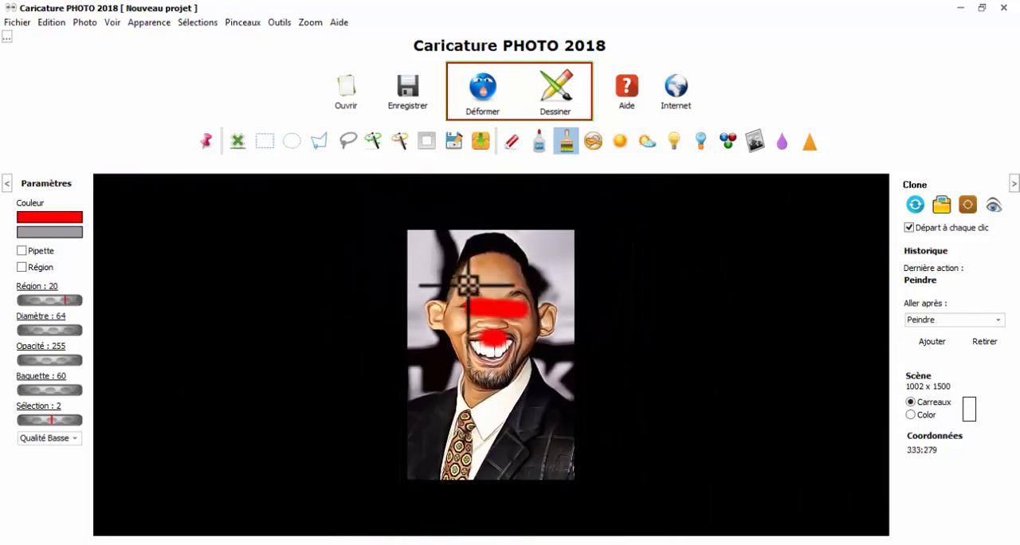